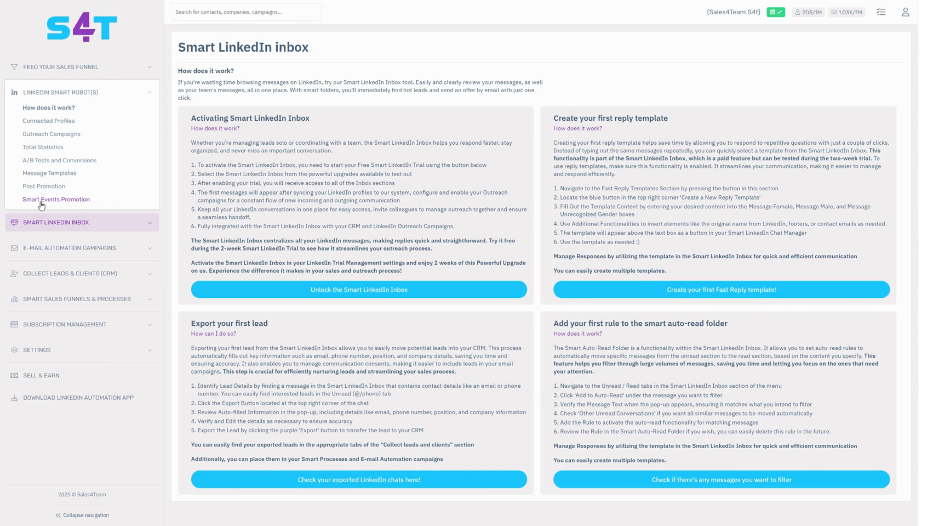
Step: Open the CRM leads collected from Smart Event promotion and go to the management page for their events
left_click(153, 276)
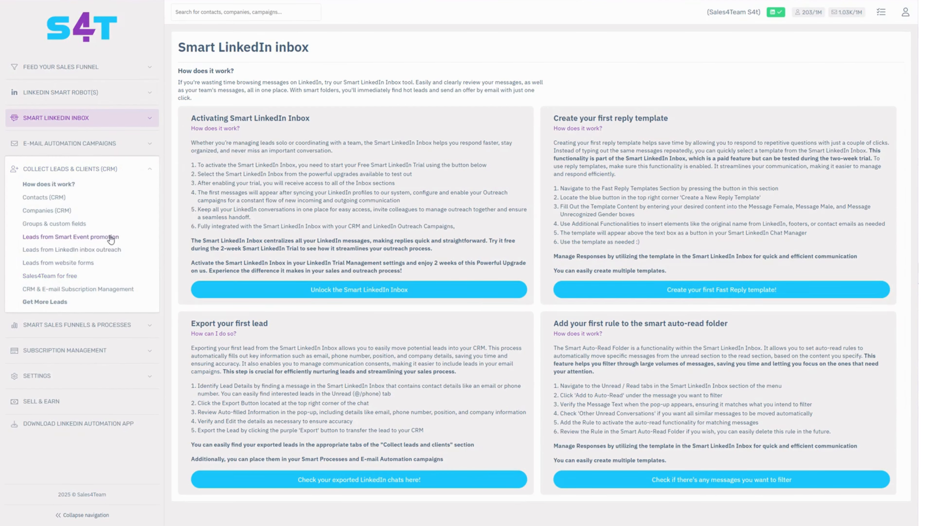
left_click(61, 240)
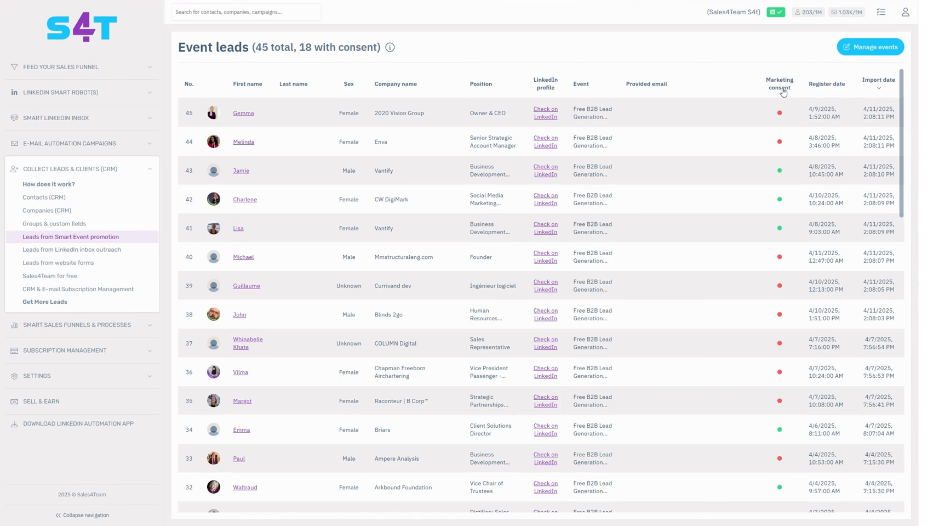
left_click(875, 55)
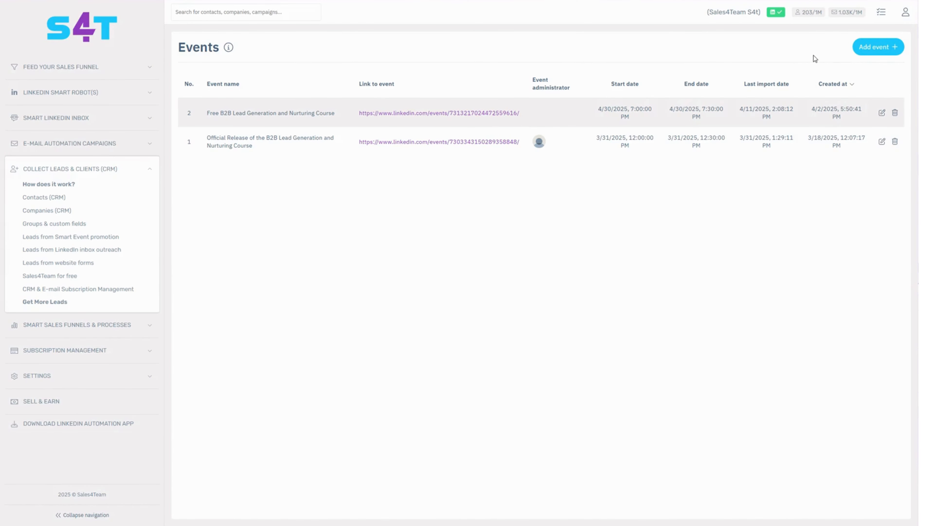
Step: Examine the new event form's administrator choices, event link field and registration file column order, and close it without adding an event
left_click(880, 49)
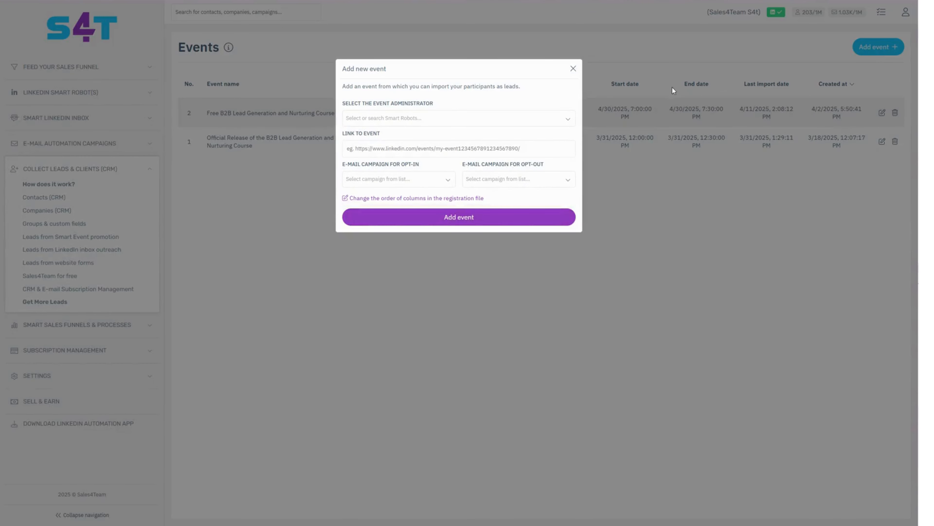
left_click(465, 119)
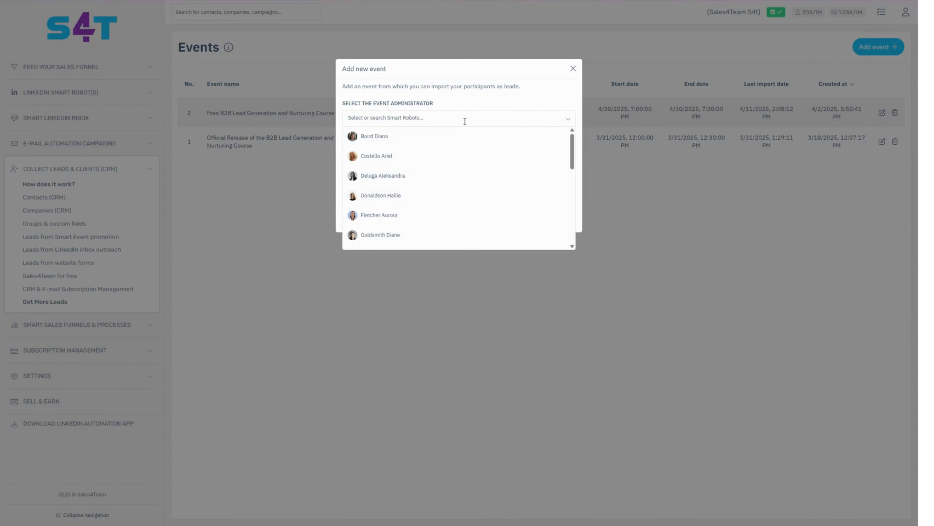
left_click(461, 106)
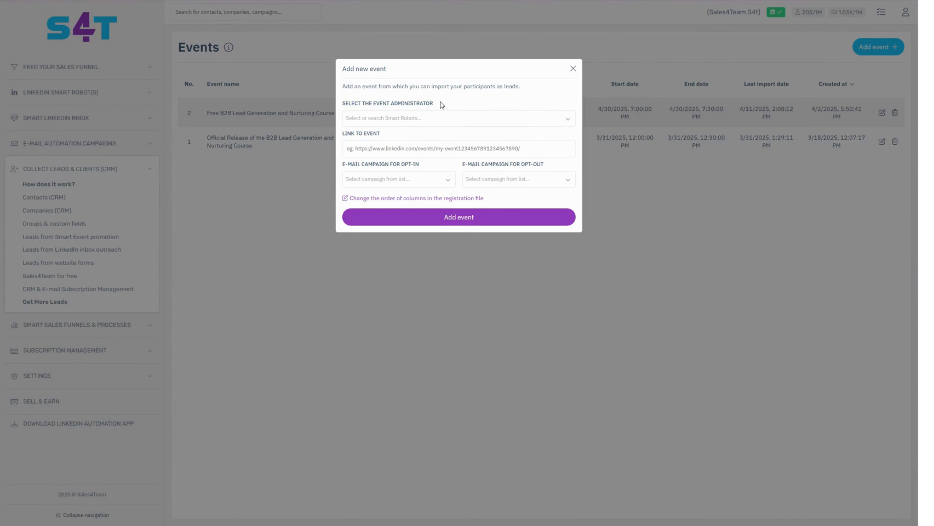
left_click(380, 150)
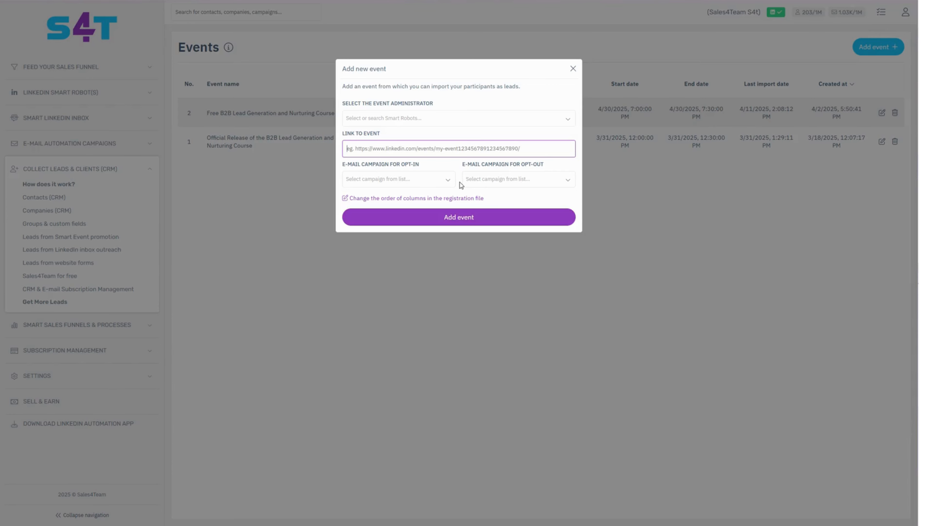
left_click(447, 199)
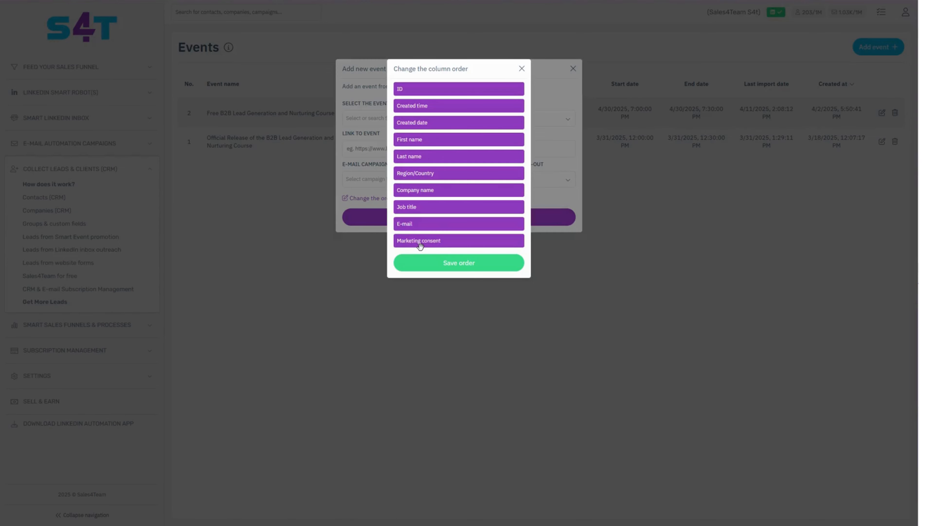
left_click(522, 69)
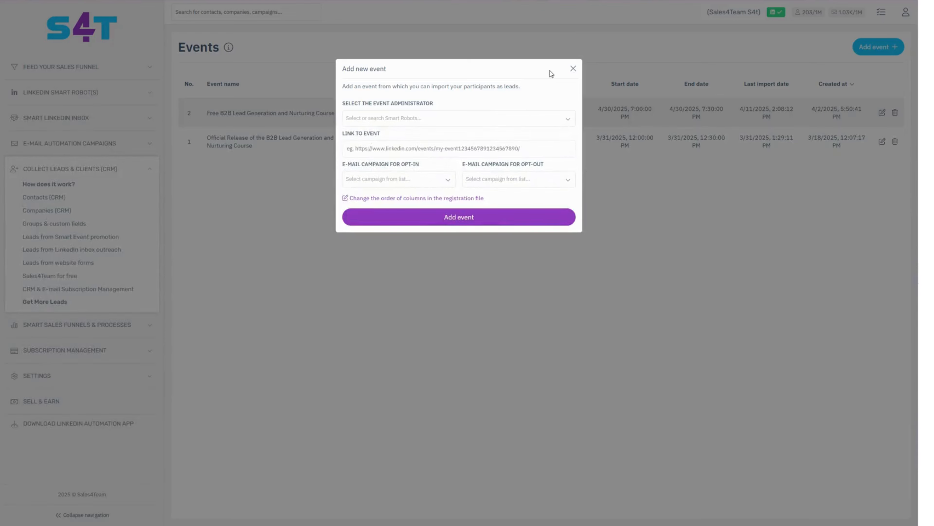
left_click(573, 70)
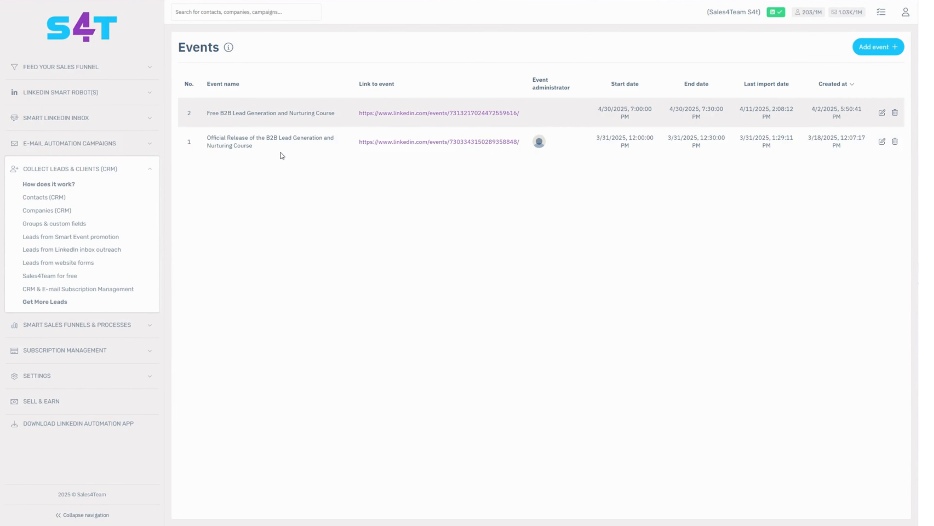
Step: Start creating a new Smart Events Promotion task for the LinkedIn Smart Robots
left_click(79, 94)
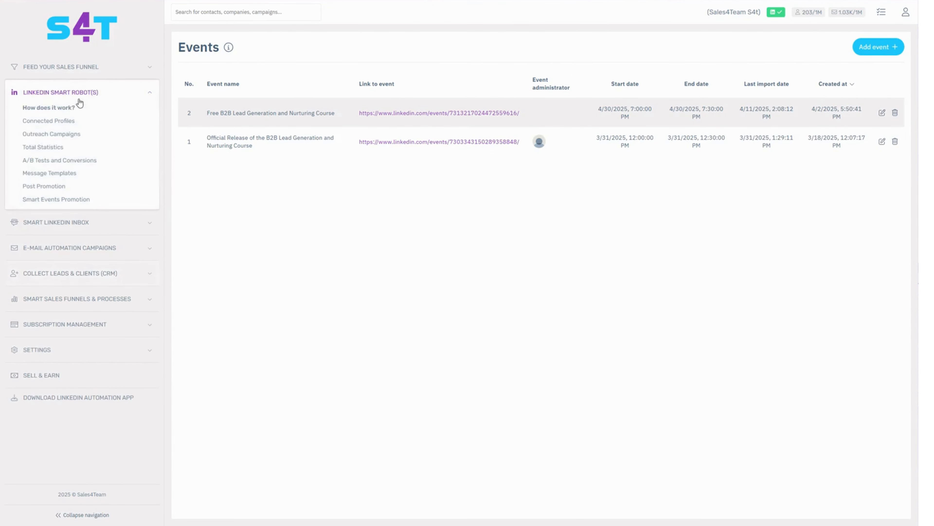
left_click(58, 200)
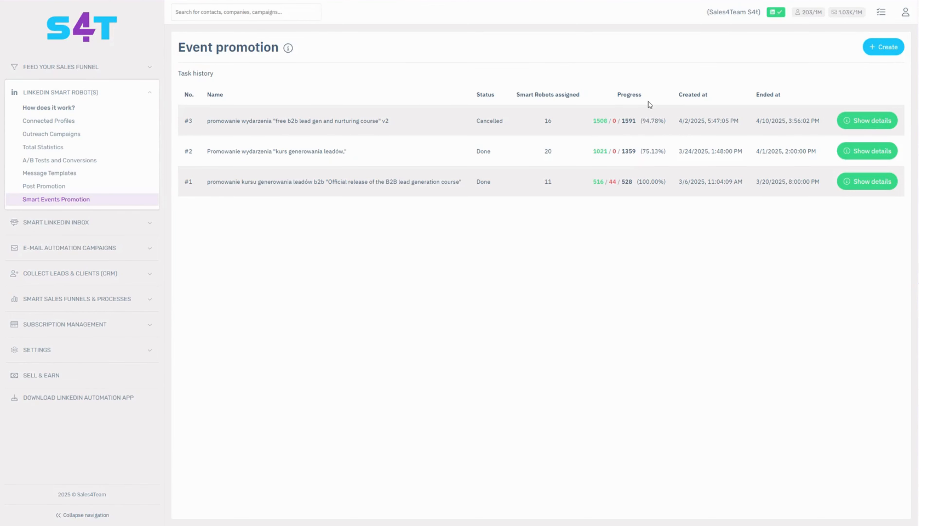
left_click(887, 55)
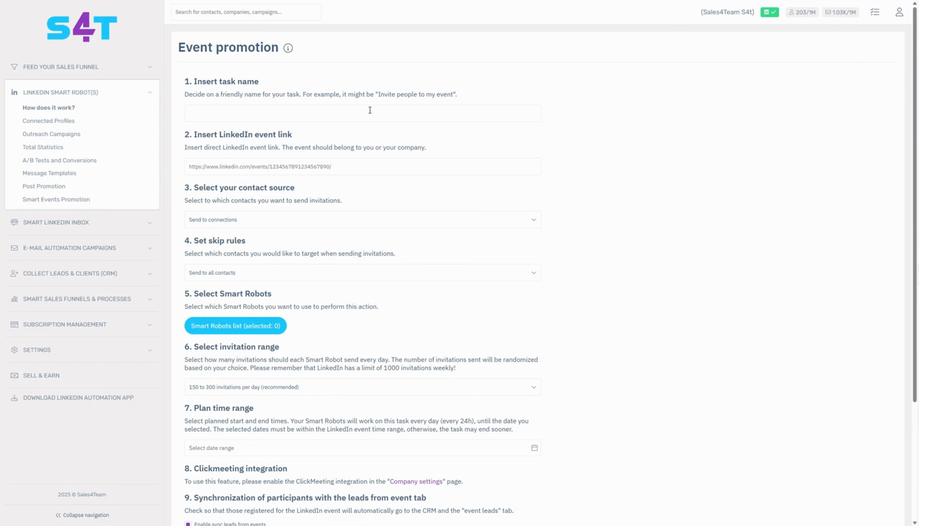
Step: Examine the promotion task's name and event link fields and the available contact source and skip rule options
left_click(218, 118)
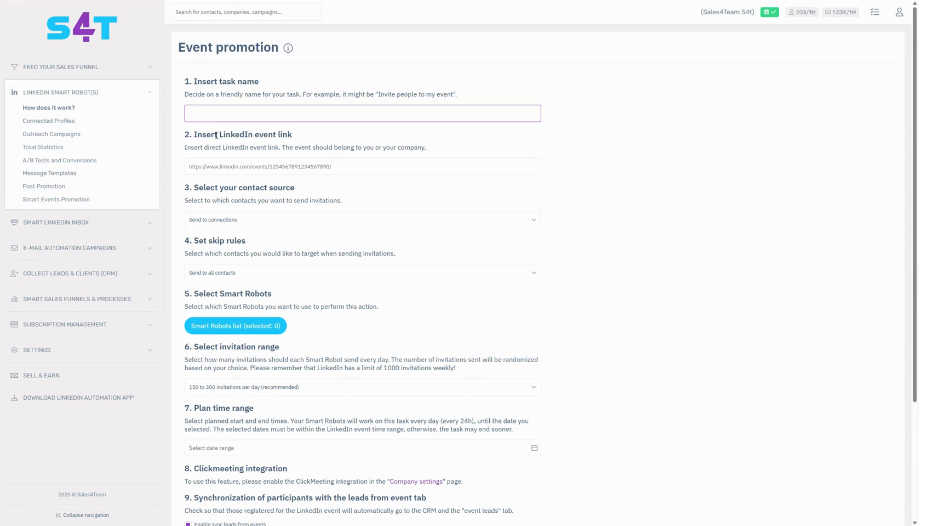
left_click(223, 167)
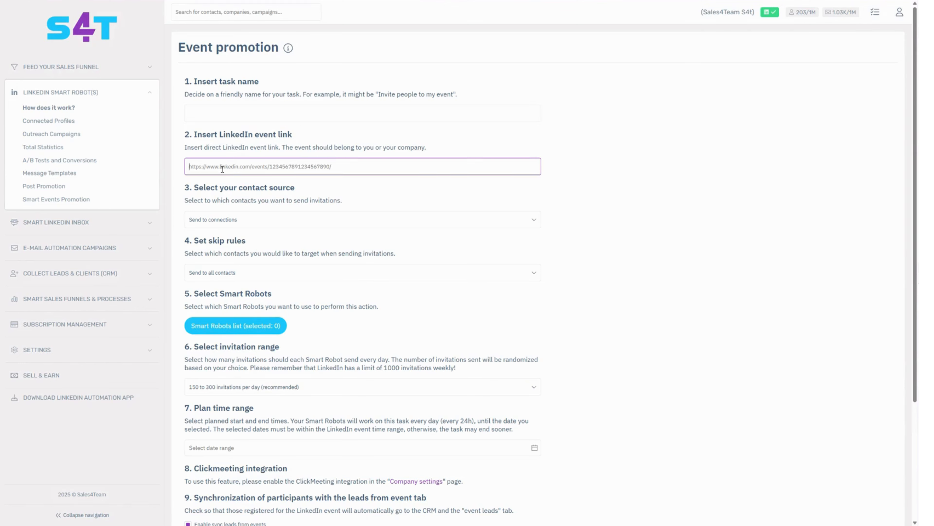
left_click(230, 221)
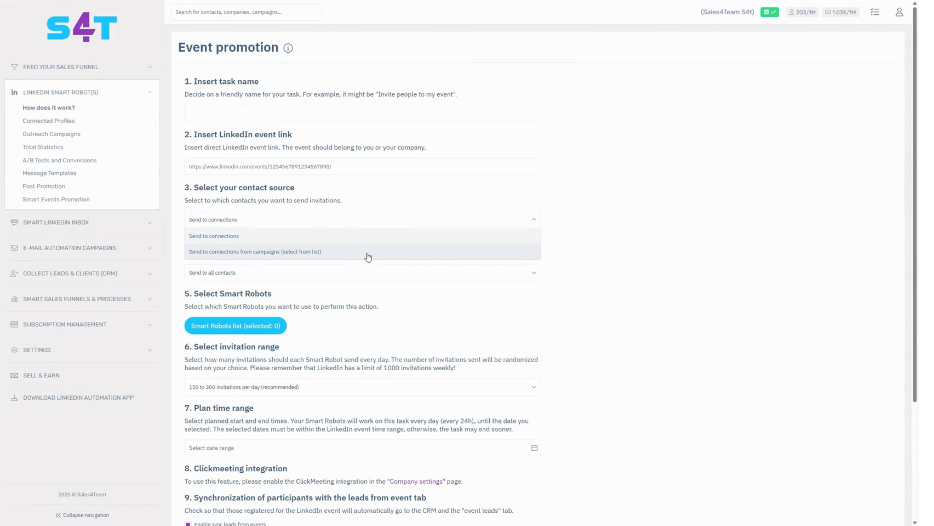
left_click(374, 220)
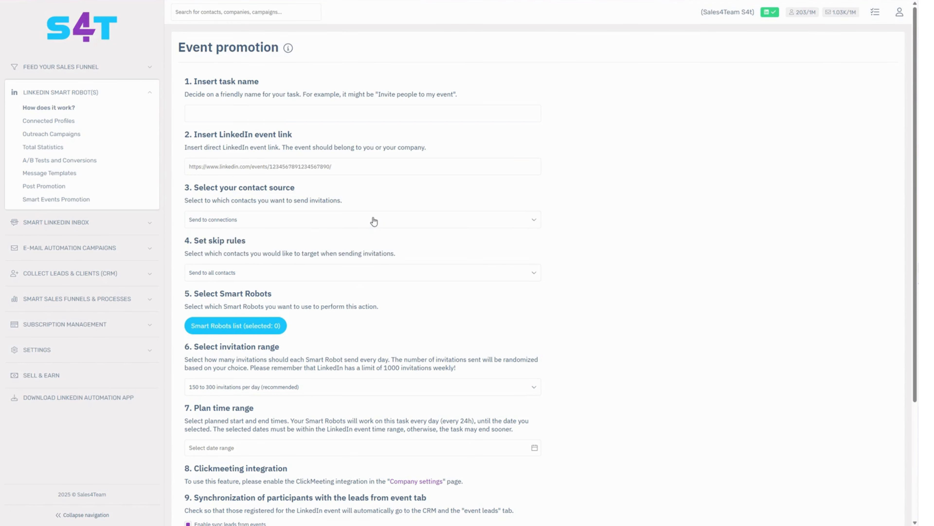
left_click(259, 274)
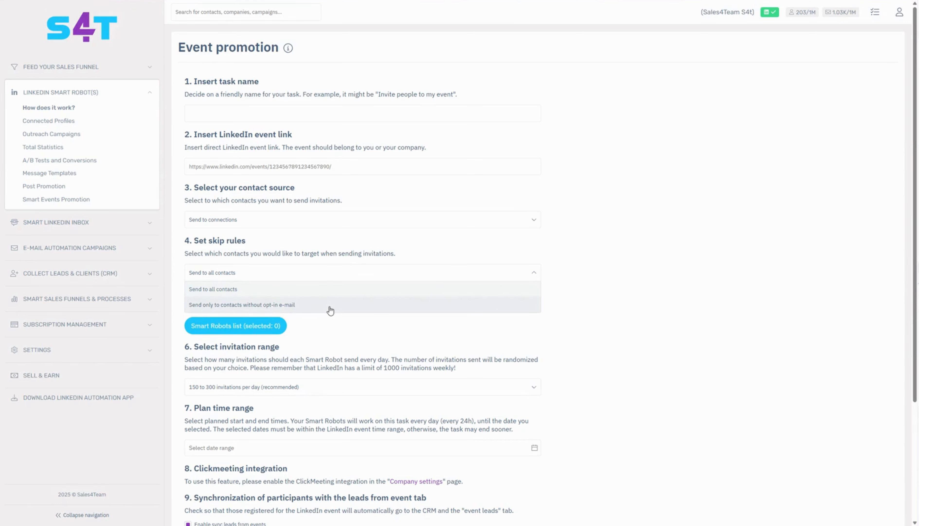
left_click(333, 273)
Step: Examine the daily invitation range options and the note about LinkedIn's weekly invitation limit
scroll(320, 303, "down", 1)
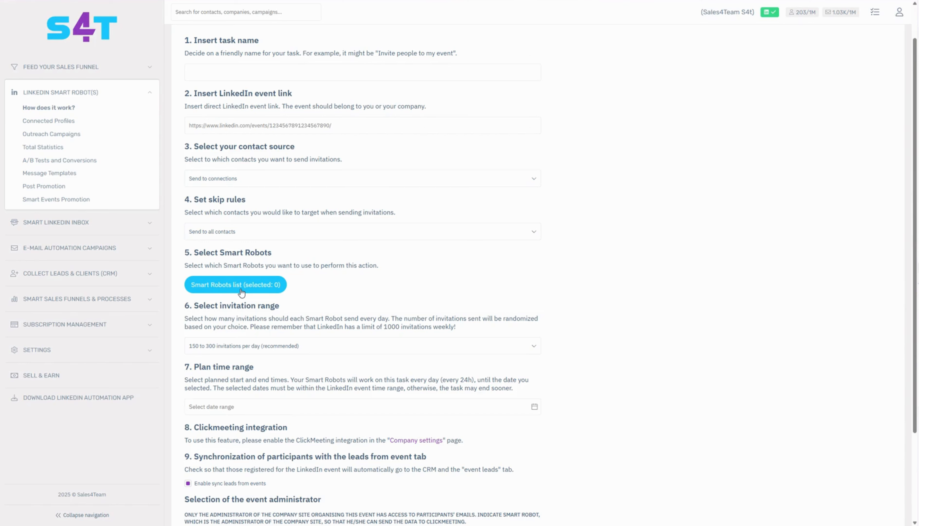
scroll(241, 293, "down", 2)
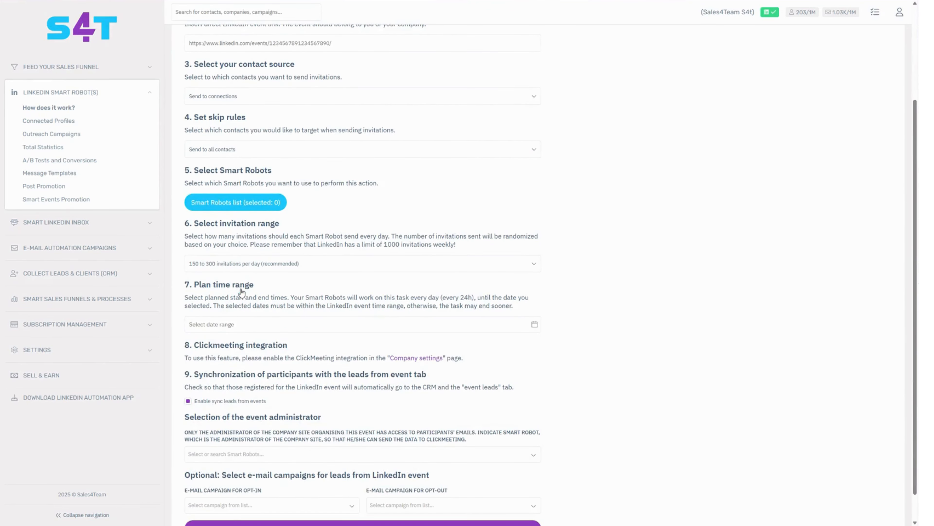
left_click(247, 268)
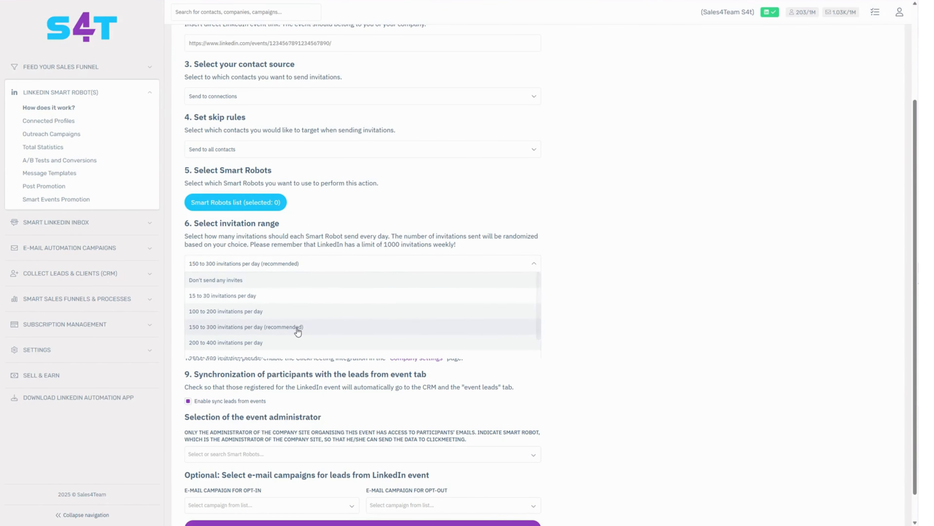
left_click(299, 264)
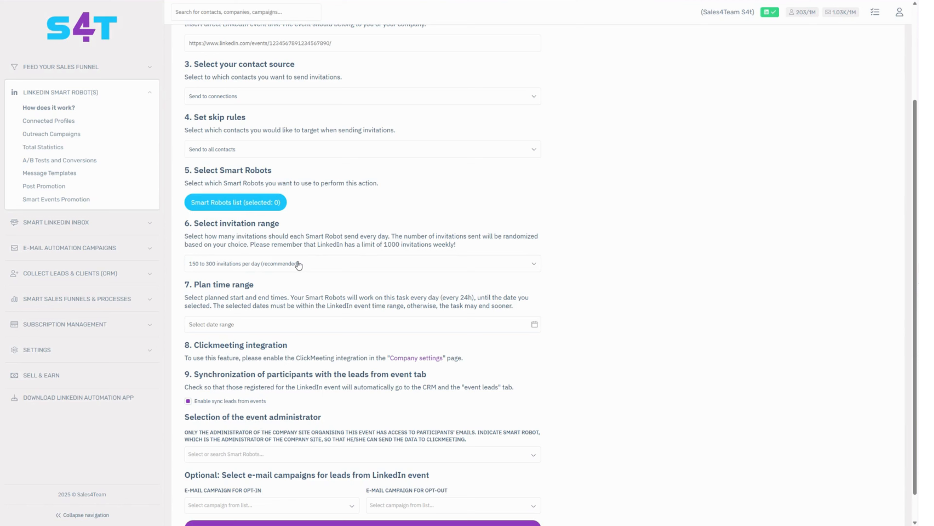
left_click_drag(382, 245, 460, 247)
left_click(495, 245)
scroll(295, 273, "down", 2)
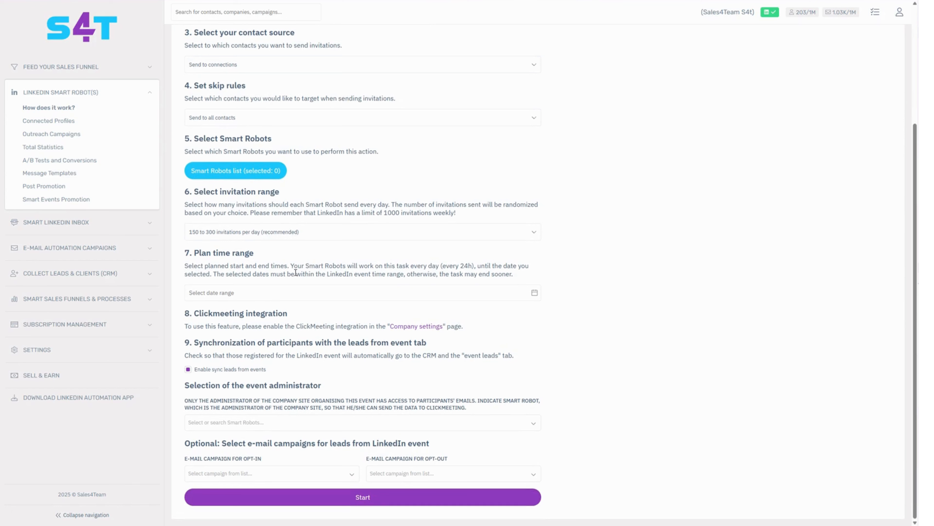
left_click(219, 294)
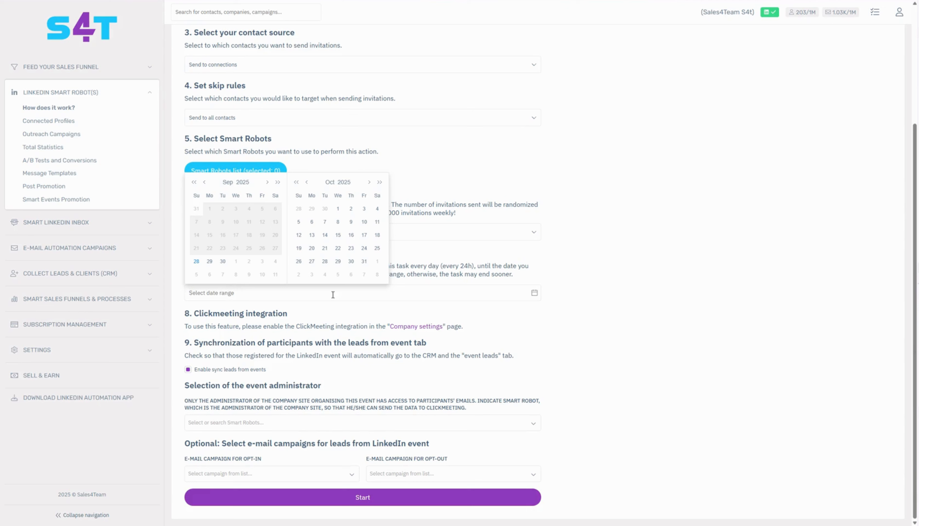
left_click(358, 255)
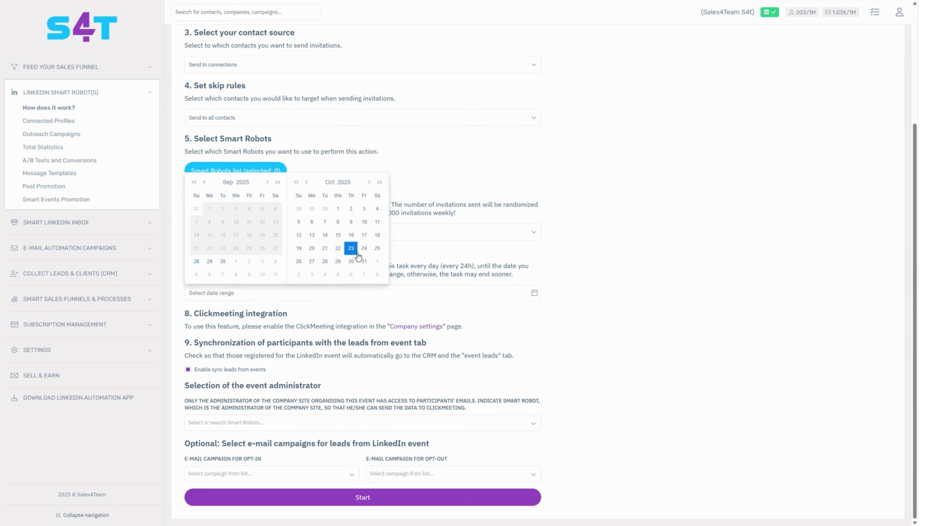
left_click(338, 208)
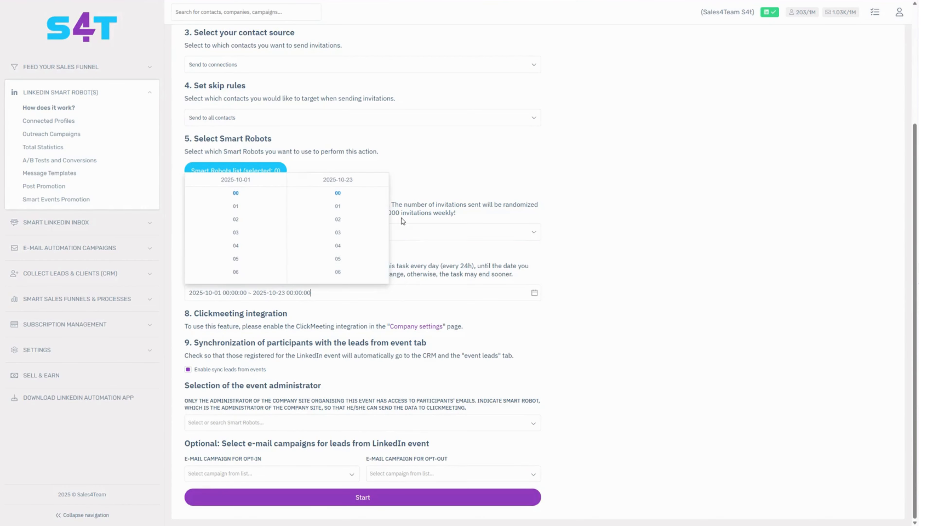
left_click(322, 317)
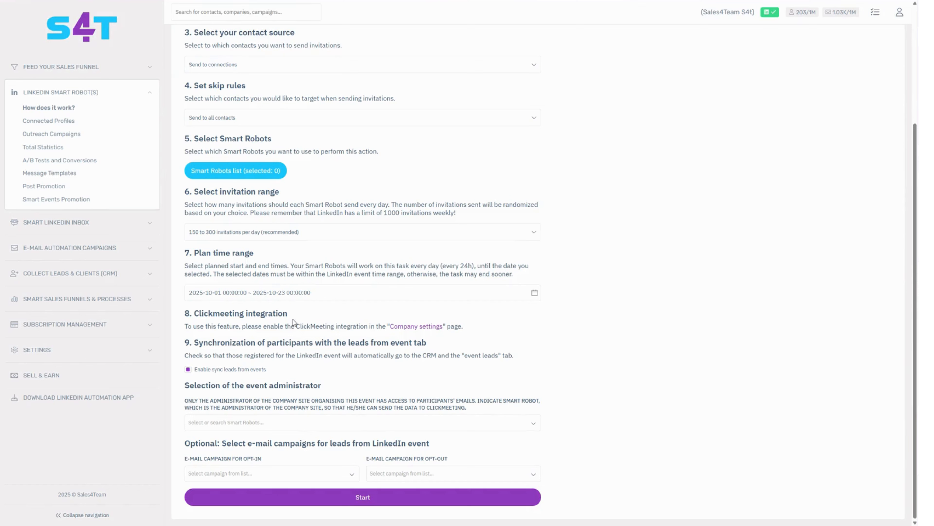
Step: Open the Smart LinkedIn Inbox overview, go to the Read folder and select the incoming conversation that shares an e-mail address
left_click(73, 225)
left_click(72, 225)
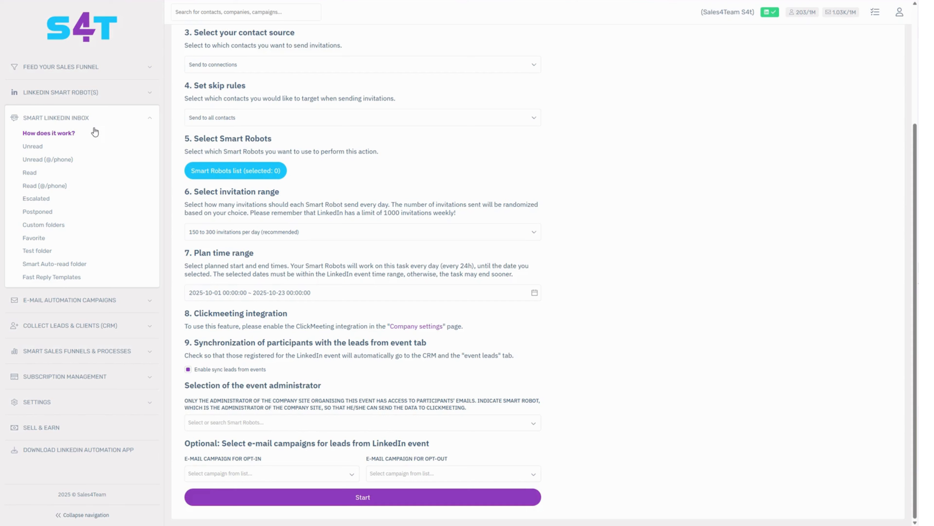
left_click(49, 133)
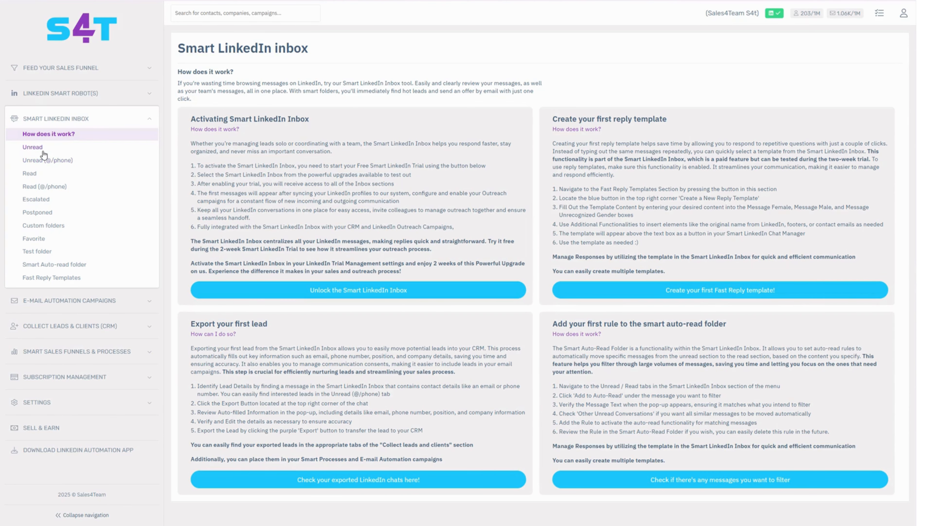
left_click(30, 173)
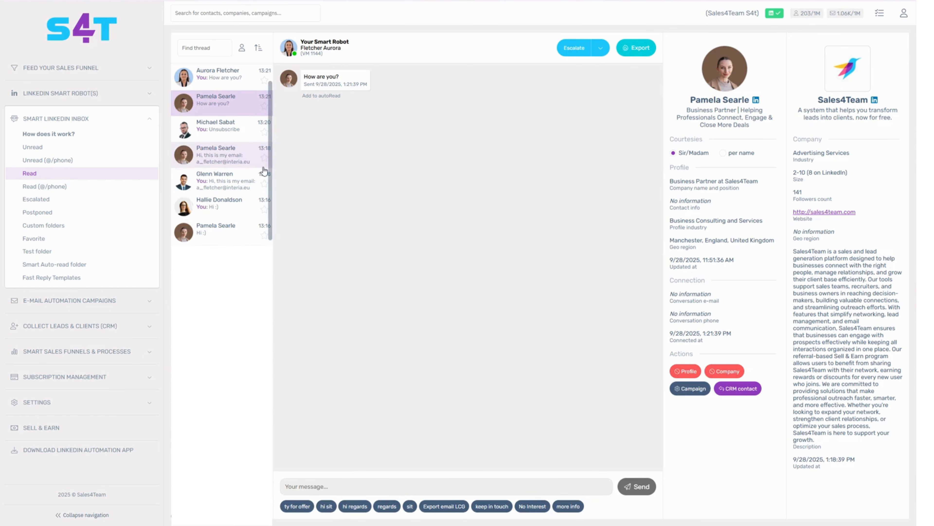
left_click(230, 165)
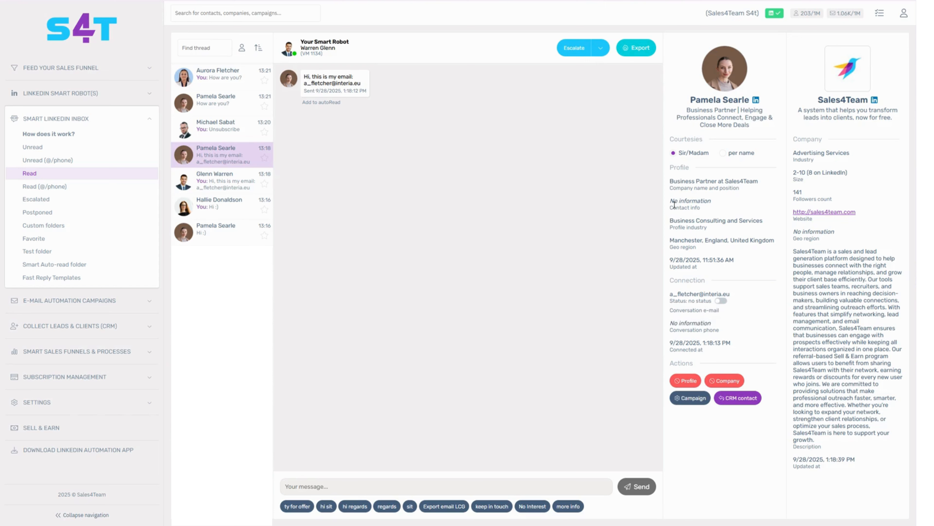
Step: Check the contact info and conversation e-mail, and switch that e-mail's communication consent to opt in and back to opt out
left_click_drag(670, 201, 721, 205)
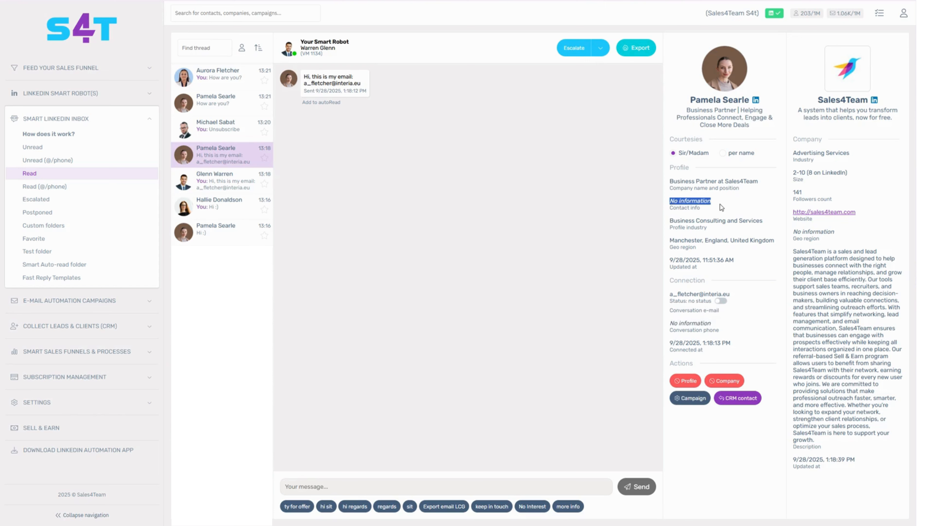
left_click(761, 319)
left_click_drag(736, 293, 670, 295)
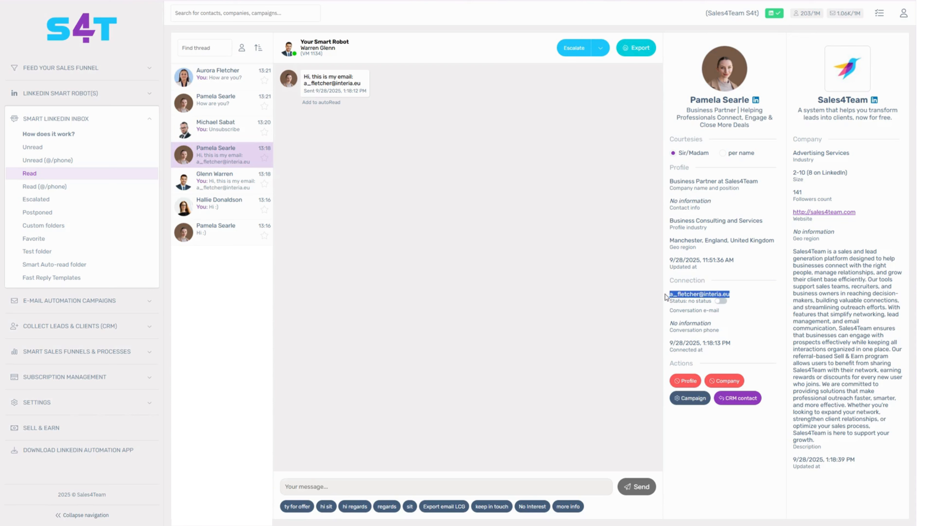
left_click(760, 302)
left_click(723, 301)
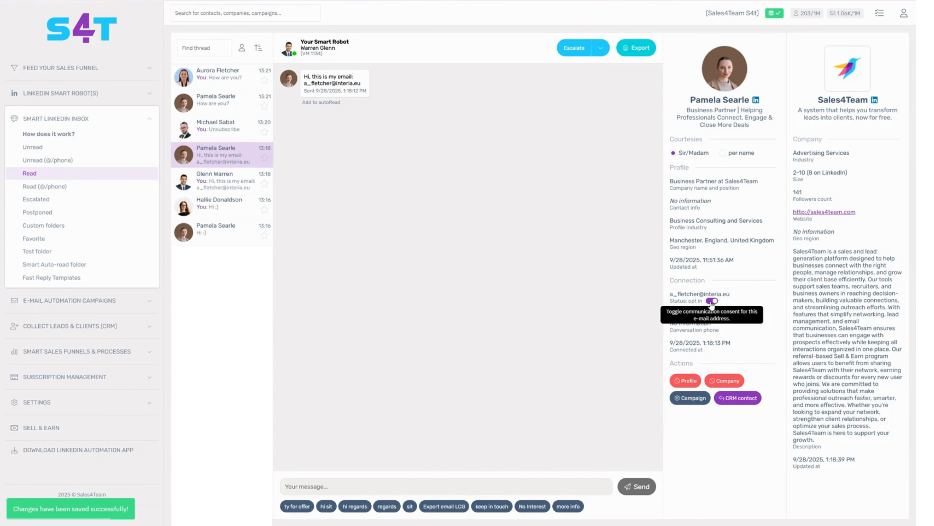
left_click(712, 301)
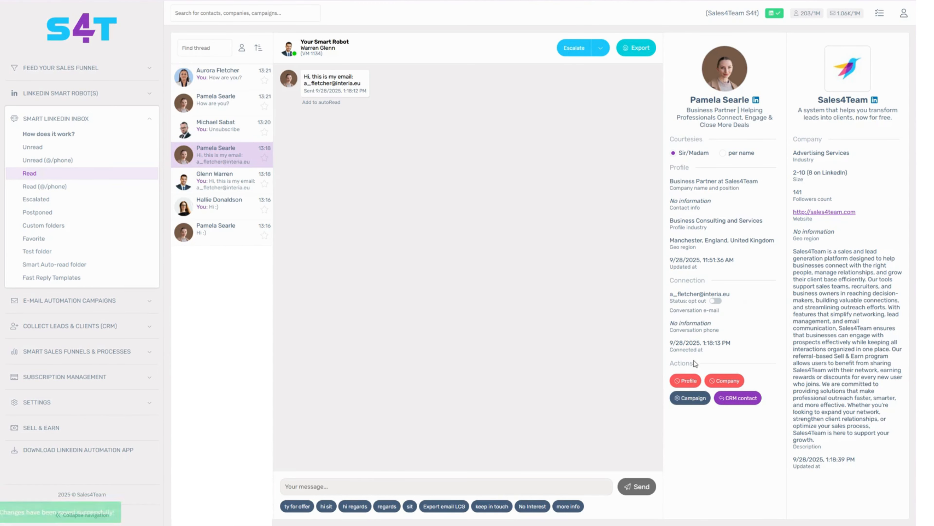
Step: Open campaign management for this contact and examine the LinkedIn and e-mail campaign lists
left_click(691, 398)
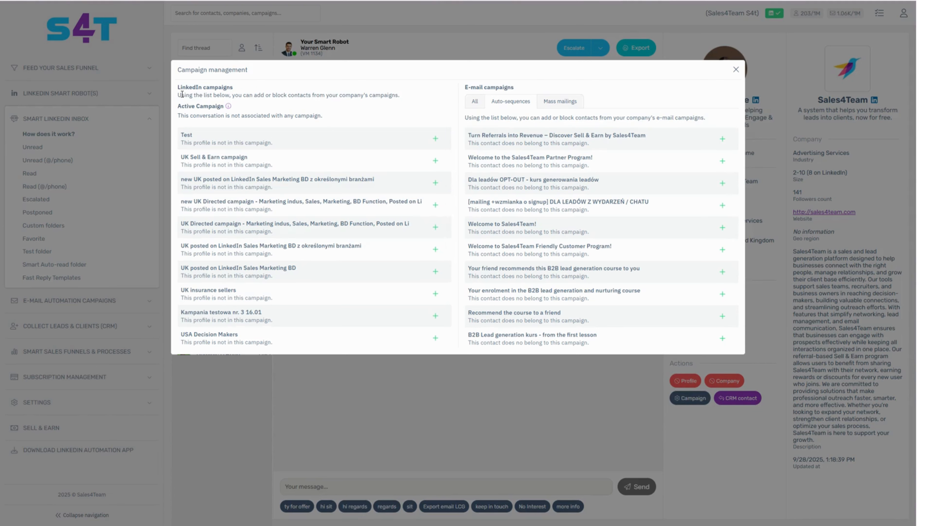
left_click_drag(178, 88, 231, 88)
left_click_drag(465, 88, 525, 92)
left_click(368, 103)
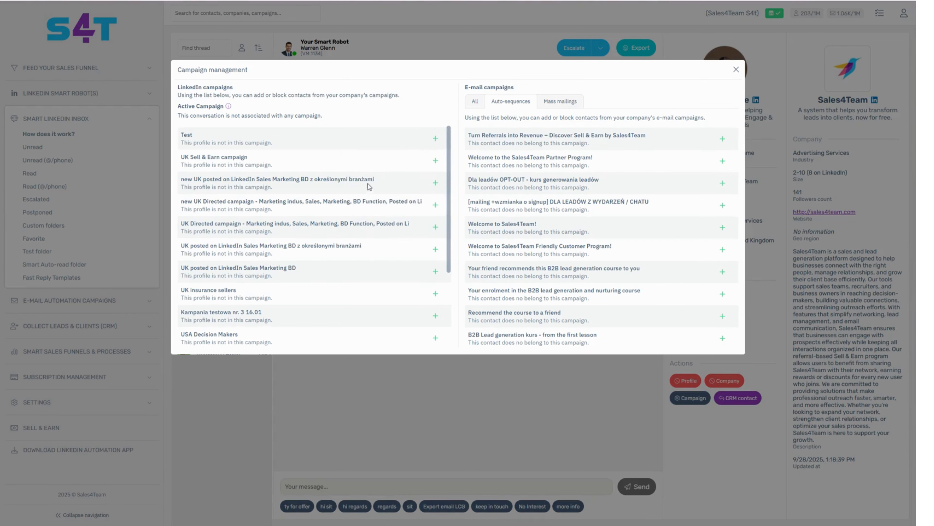
Step: Add the contact to the Test LinkedIn campaign and open the option to exclude the contact from it
left_click(435, 141)
left_click(436, 141)
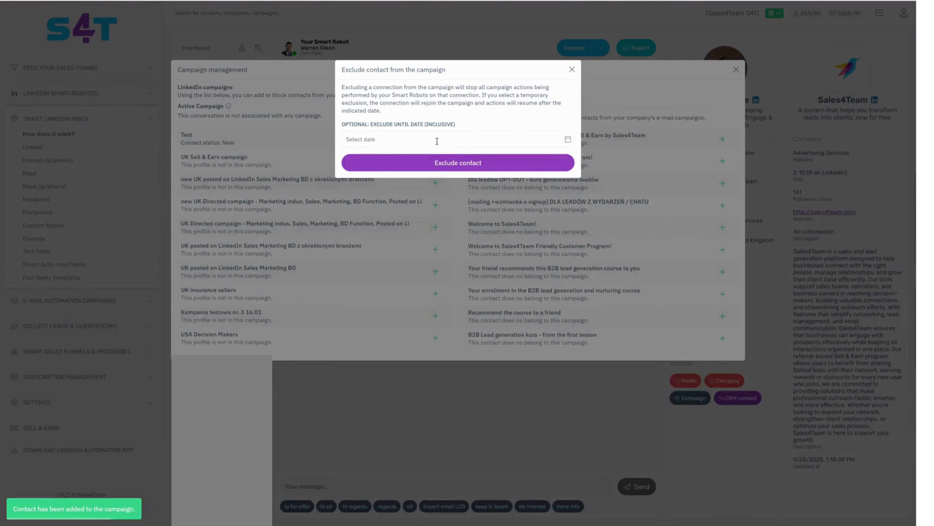
Step: Browse the upcoming months of the optional exclude-until date, and leave campaign management without excluding the contact
left_click(416, 143)
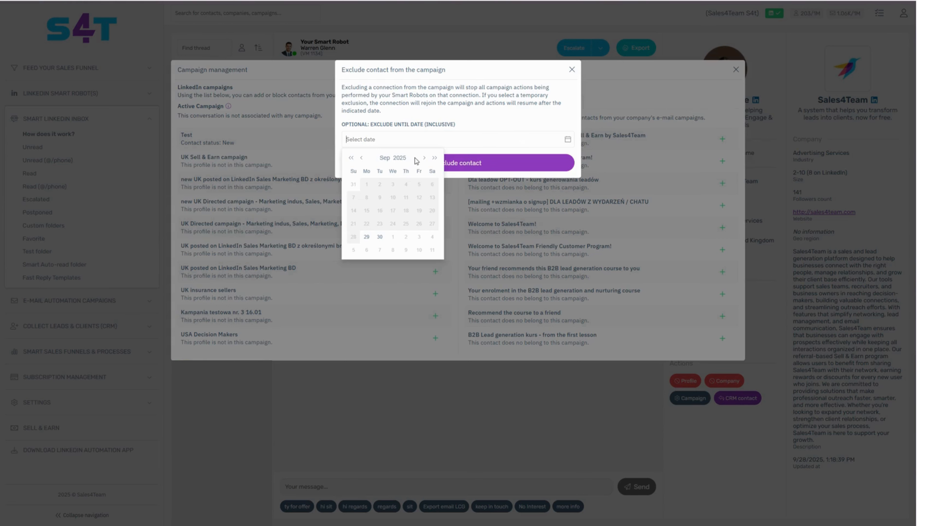
left_click(425, 158)
left_click(425, 158)
left_click(426, 158)
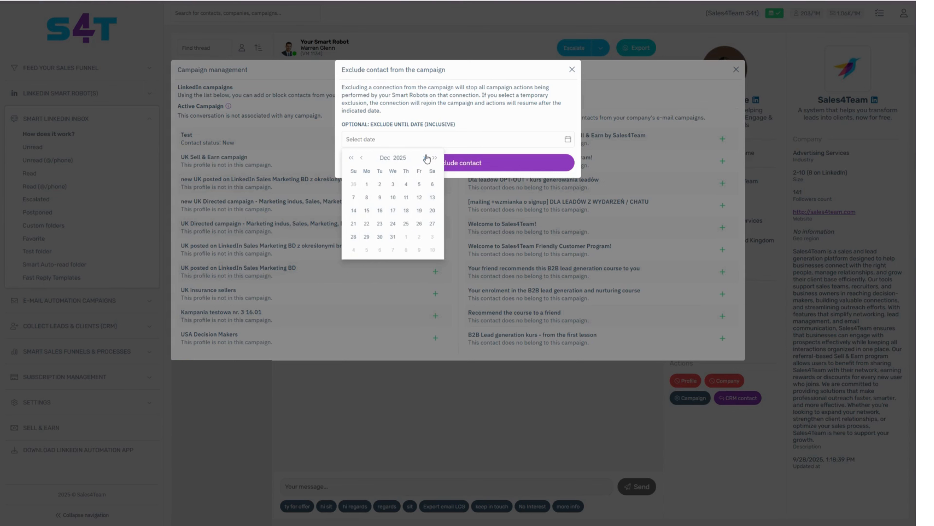
left_click(426, 157)
left_click(576, 72)
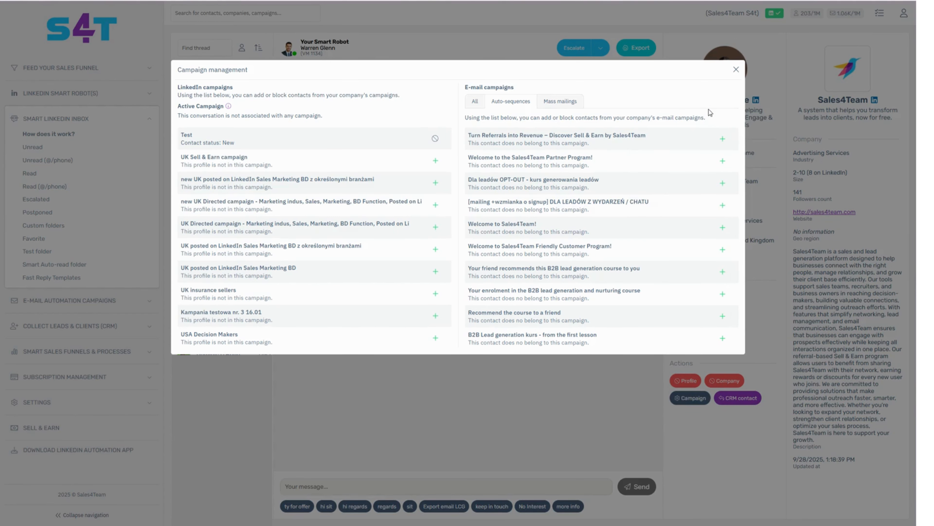
left_click(737, 69)
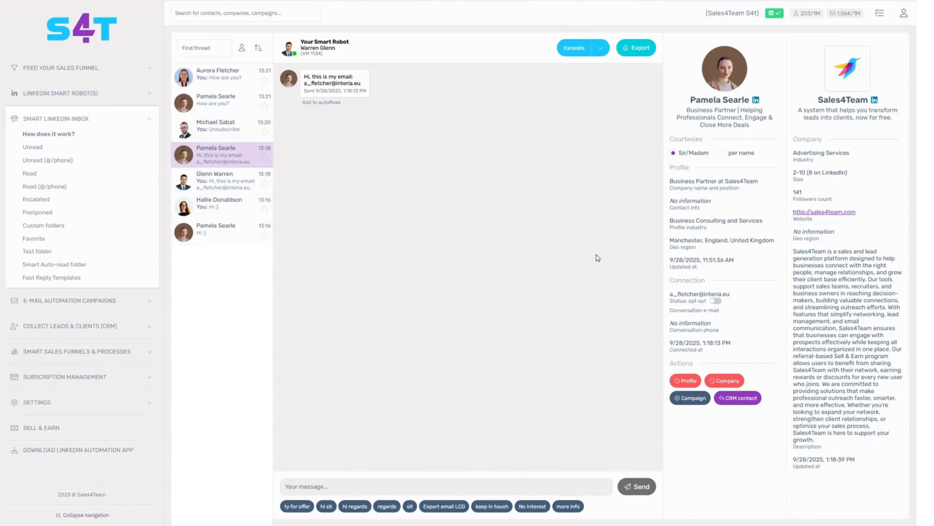
Step: Review the lead export form for this contact and close it without exporting
left_click(635, 51)
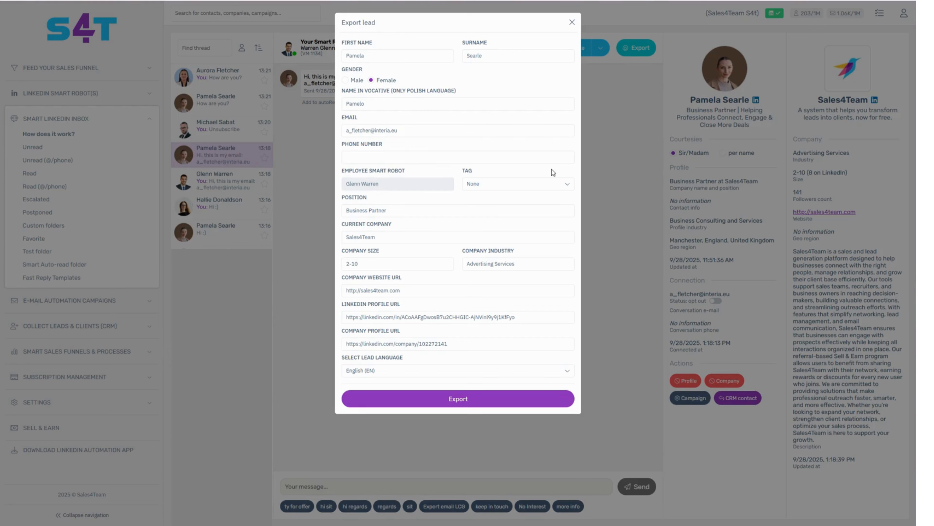
left_click(572, 23)
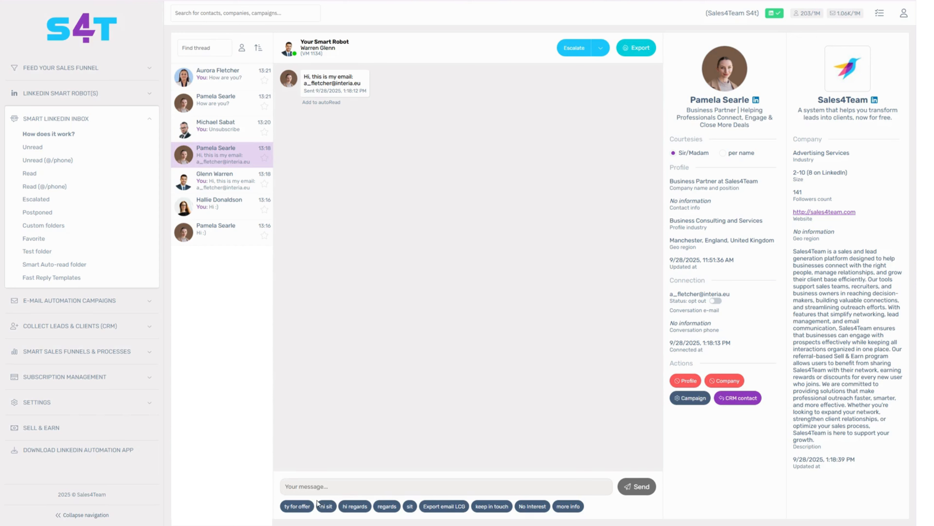
Step: Fill the reply draft with the "ty for offer" fast reply and replace it with the "hi sit" one
left_click(306, 505)
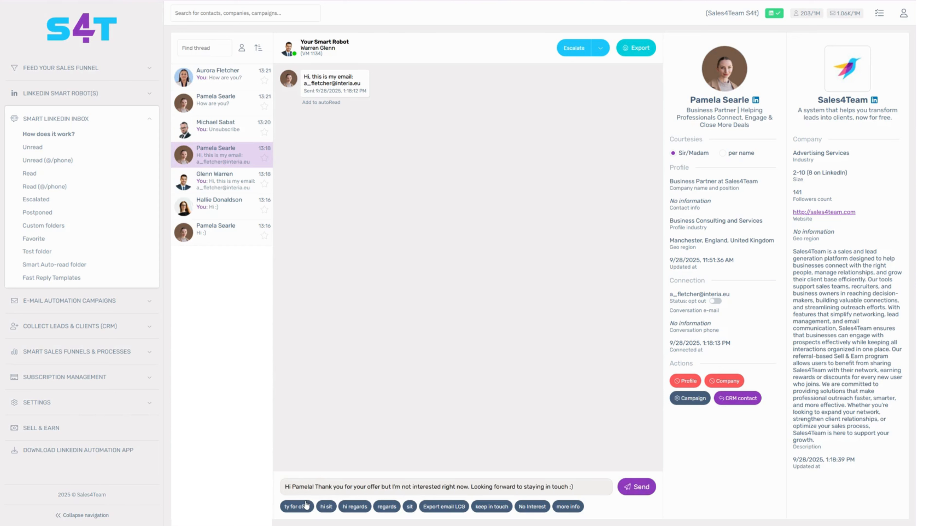
left_click(326, 506)
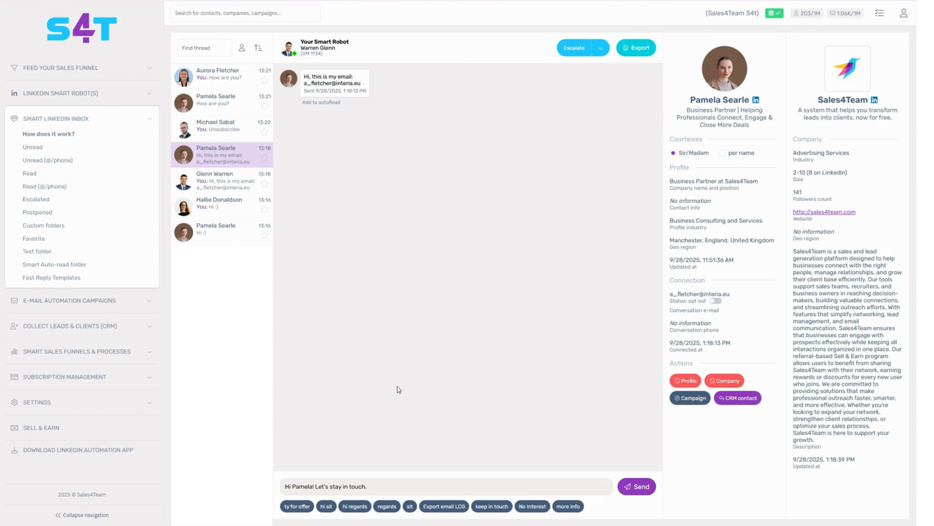
Step: View the conversation containing the Unsubscribe message and the settings for custom inbox folders
left_click(236, 130)
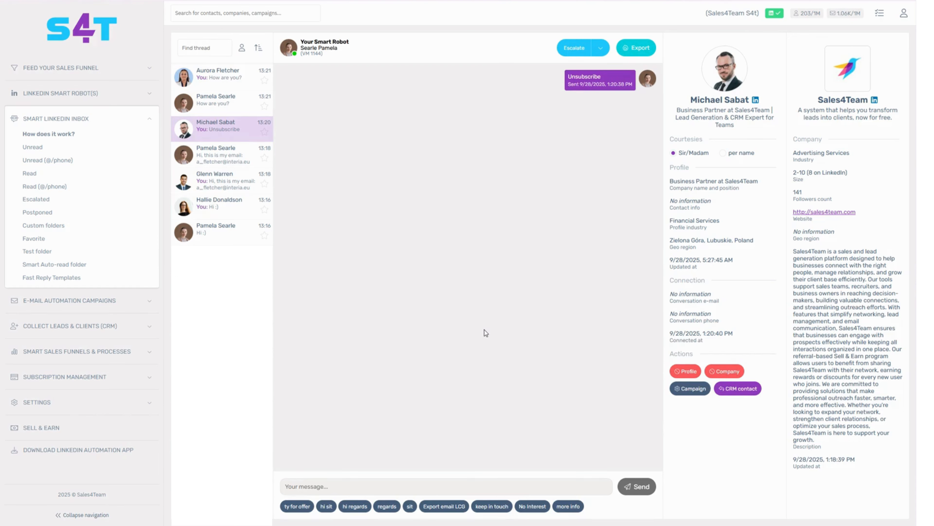
left_click(74, 225)
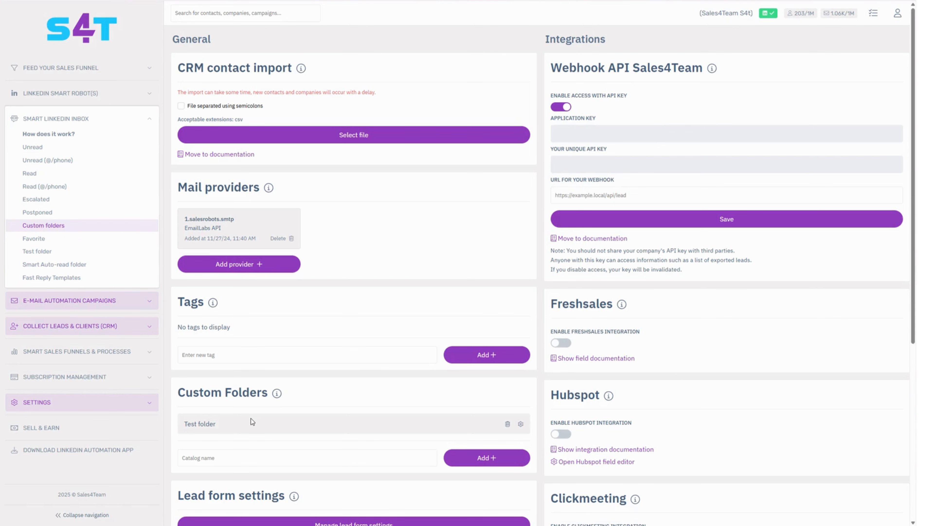
Step: Create a new fast reply template named "no interest"
left_click(68, 279)
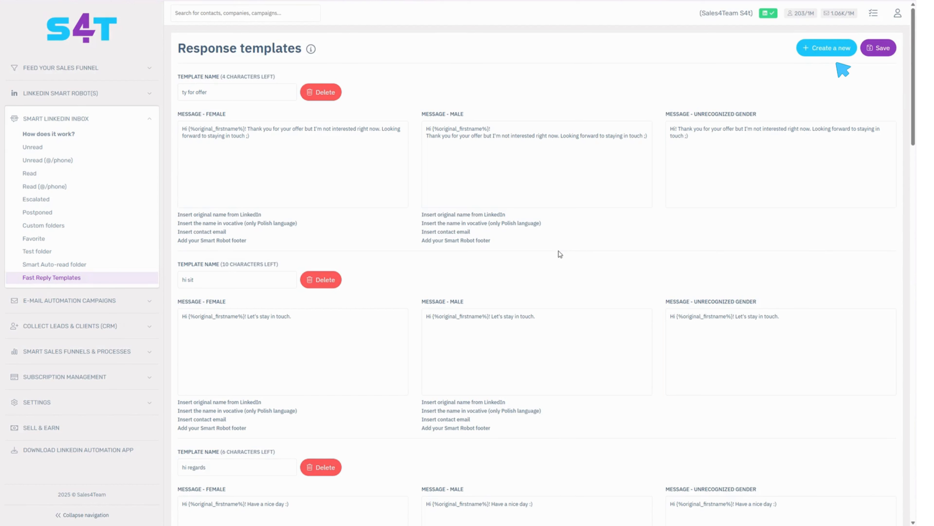
left_click(833, 50)
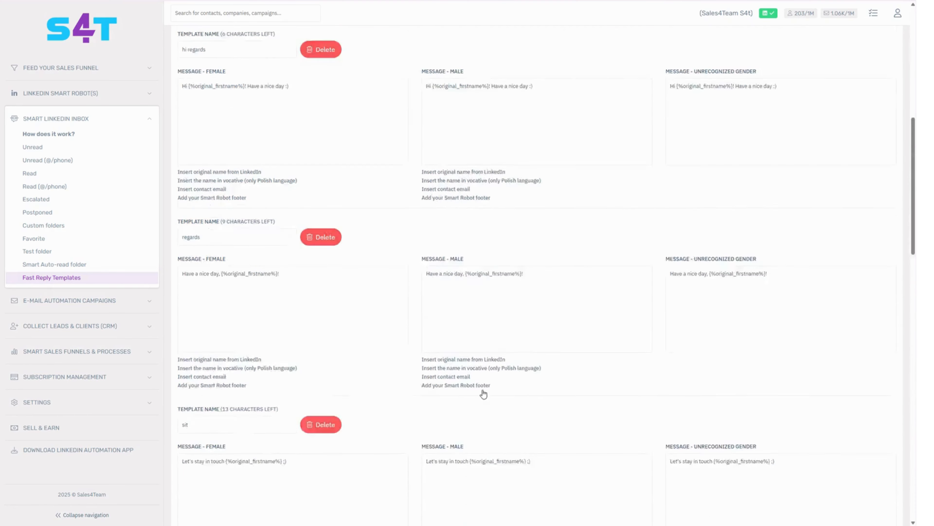
left_click(208, 430)
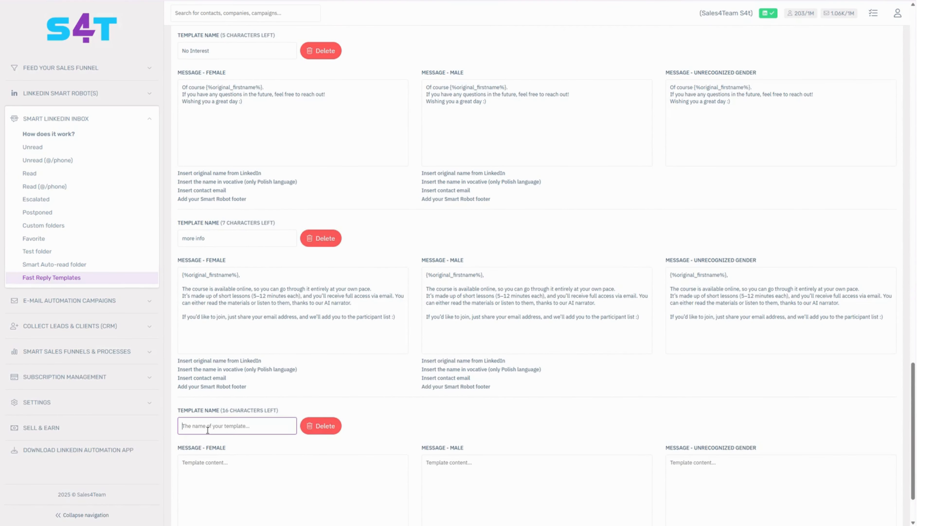
type("no interest")
Step: Start the female message of the "no interest" template with "Hi"
scroll(246, 385, "down", 2)
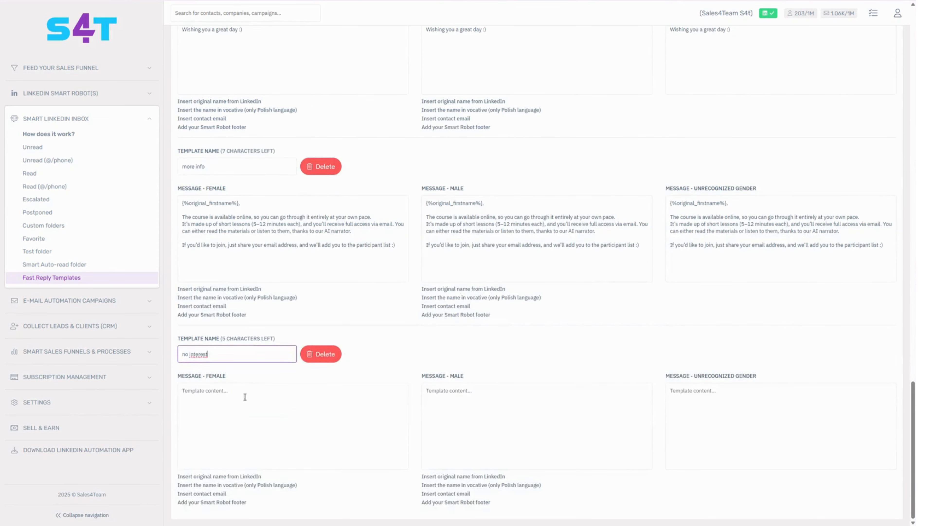
left_click(242, 398)
type("Hi")
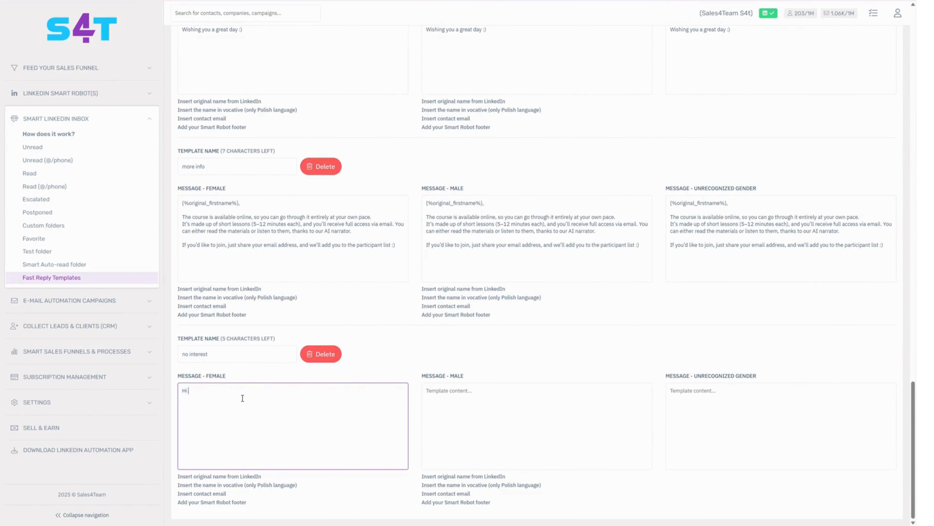